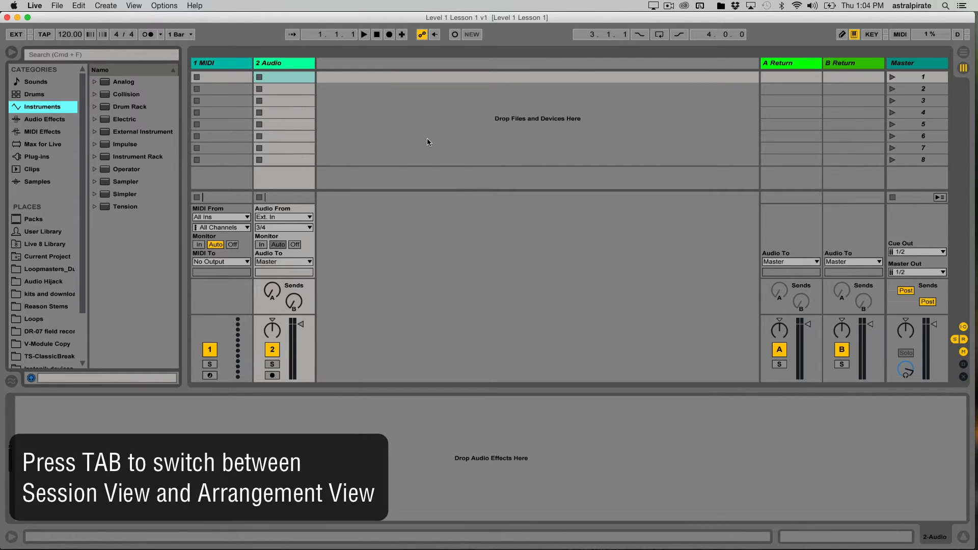
Switch the set from Session View to the Arrangement View timeline.
key("Tab")
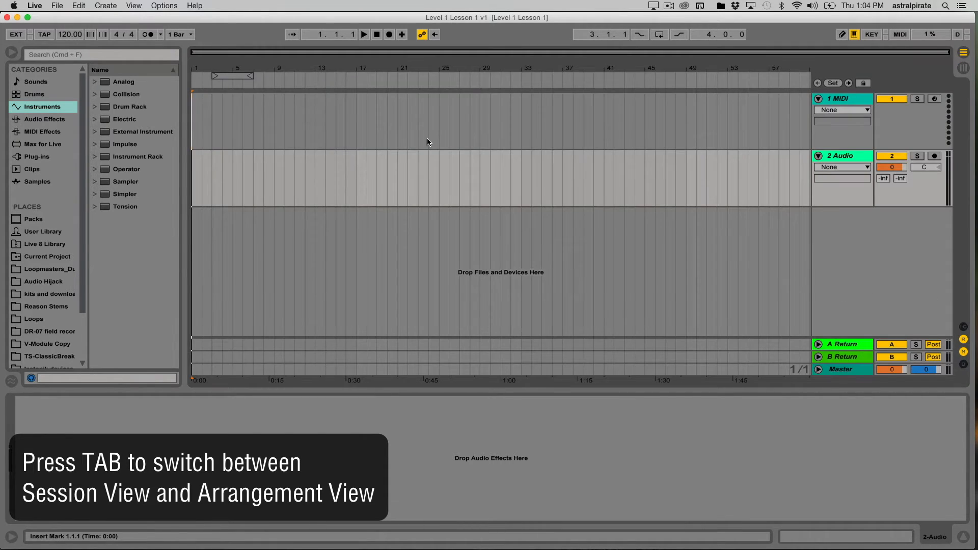
key("Tab")
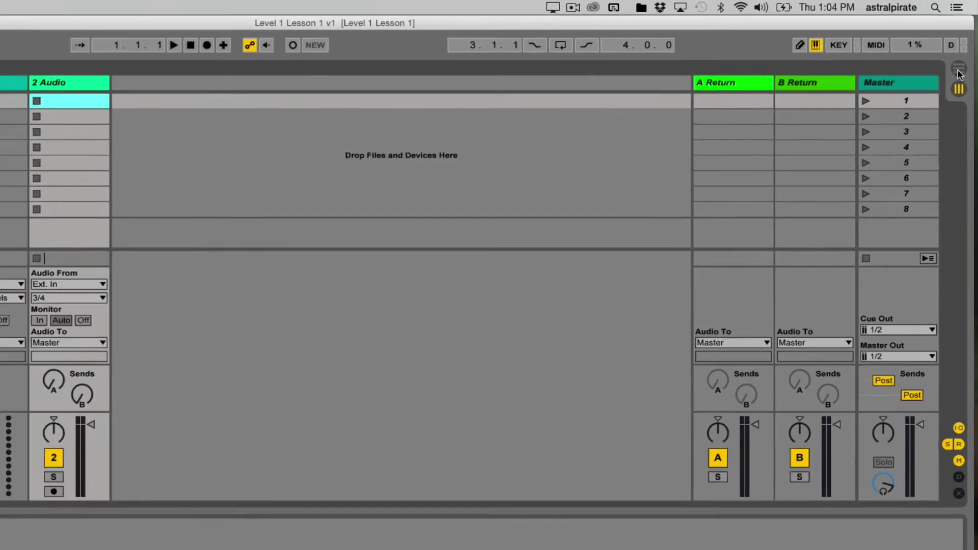
left_click(964, 56)
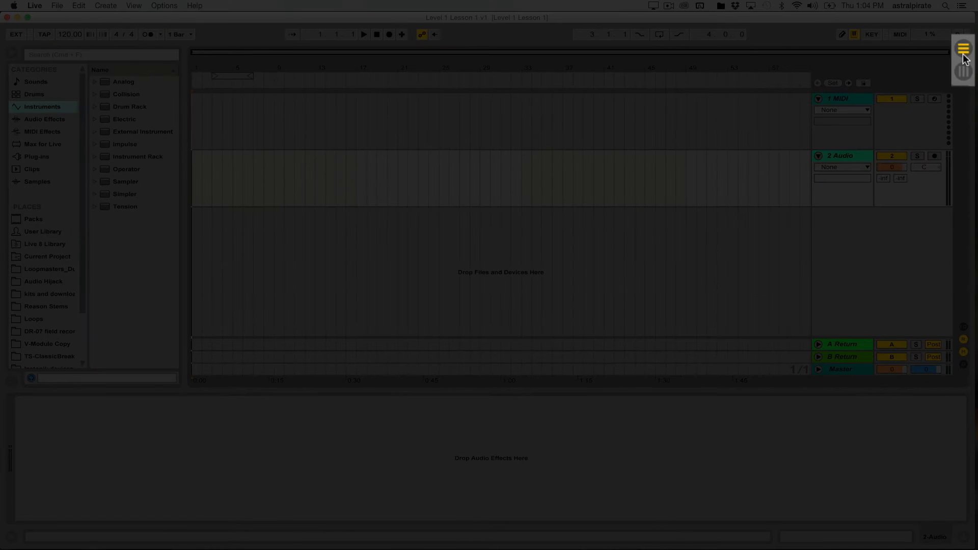
Select 1 MIDI, then 2 Audio, then 1 MIDI again, leaving the insert marker at bar 1.
left_click(854, 97)
left_click(847, 156)
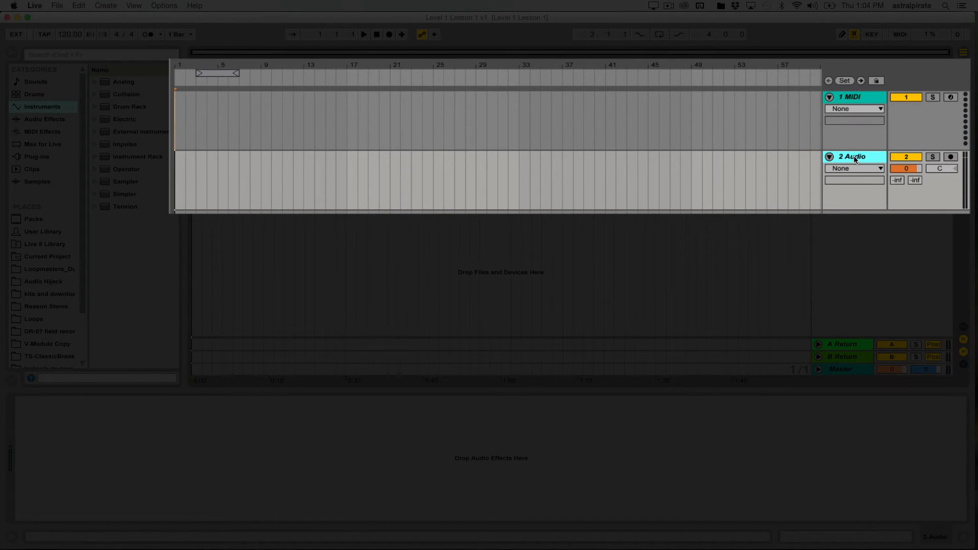
left_click(857, 96)
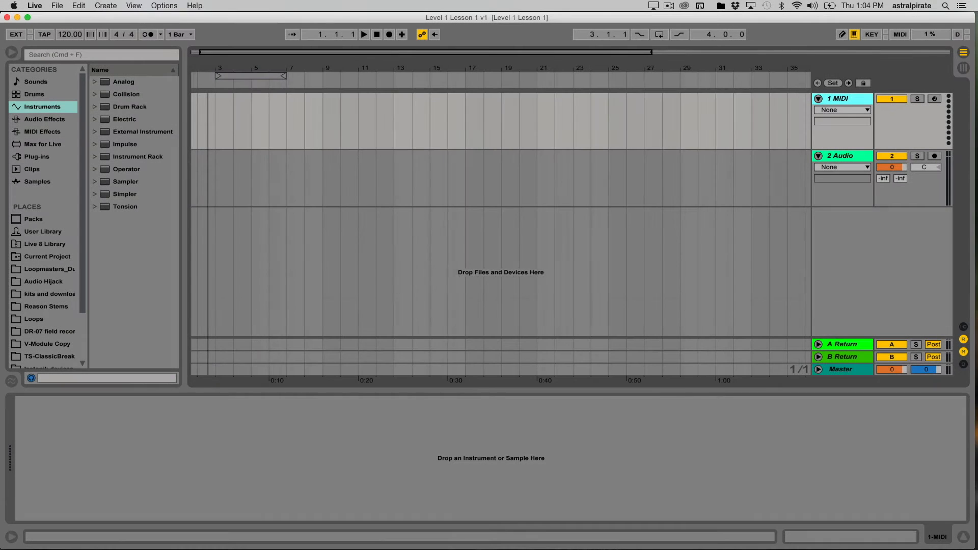
left_click(199, 93)
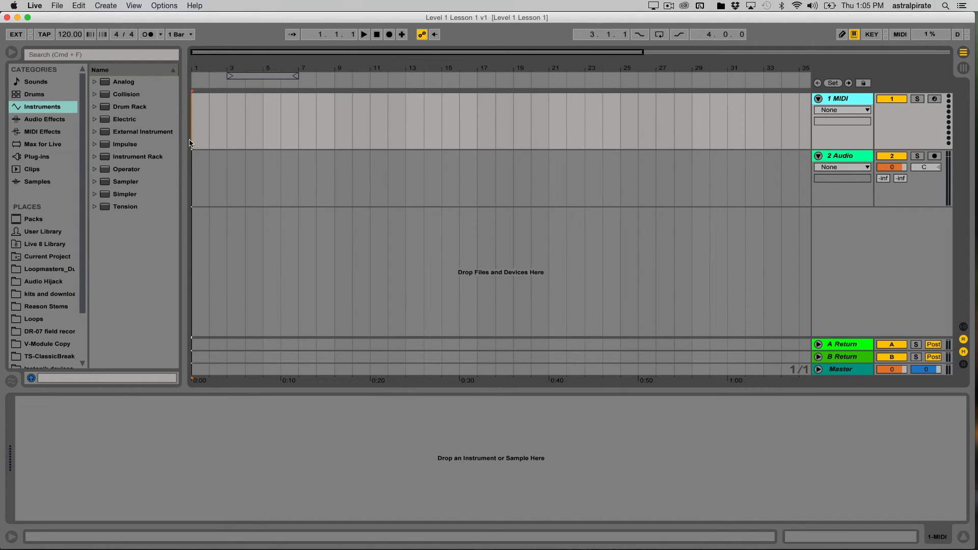
Zoom out to bars 1–53, set the insert marker at bar 17, and return to Session View.
left_click_drag(228, 69, 214, 107)
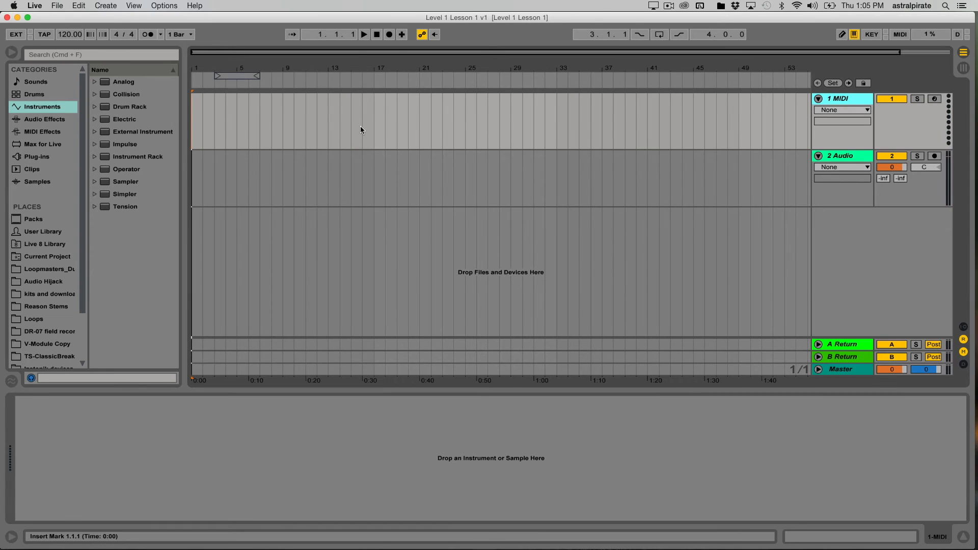
left_click(375, 134)
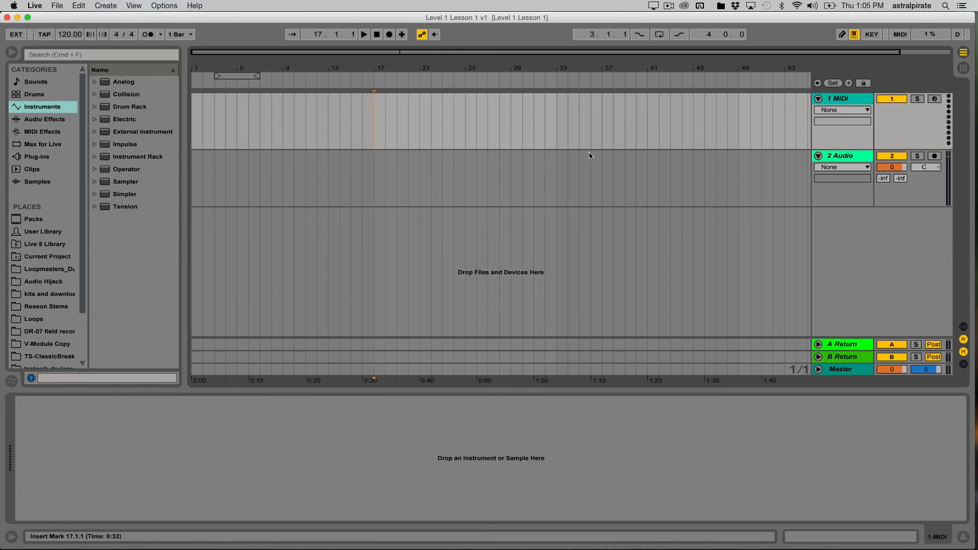
key("Tab")
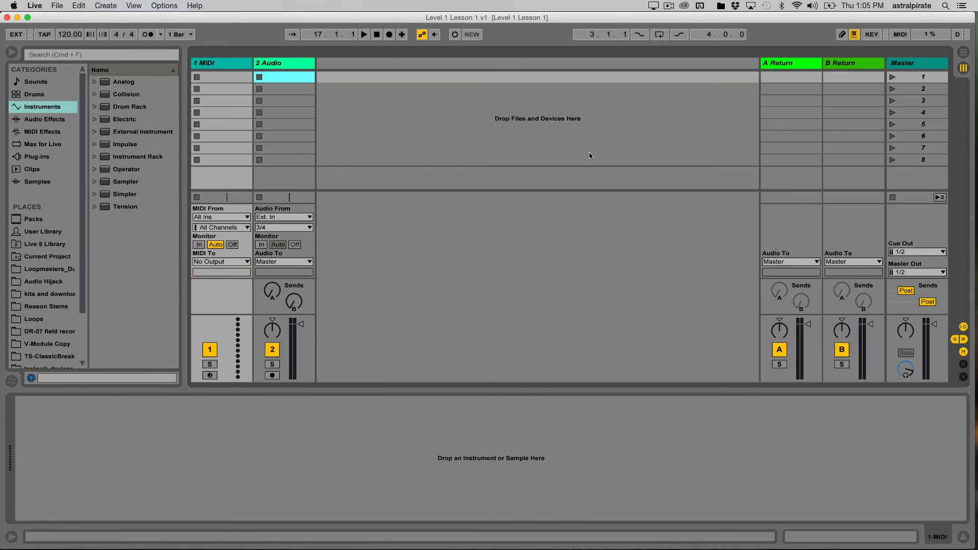
left_click(963, 54)
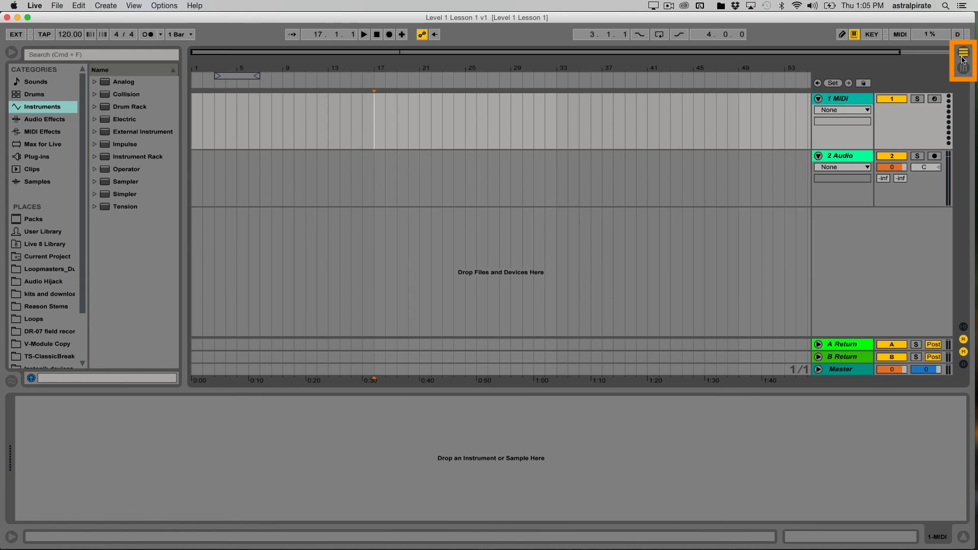
left_click(963, 54)
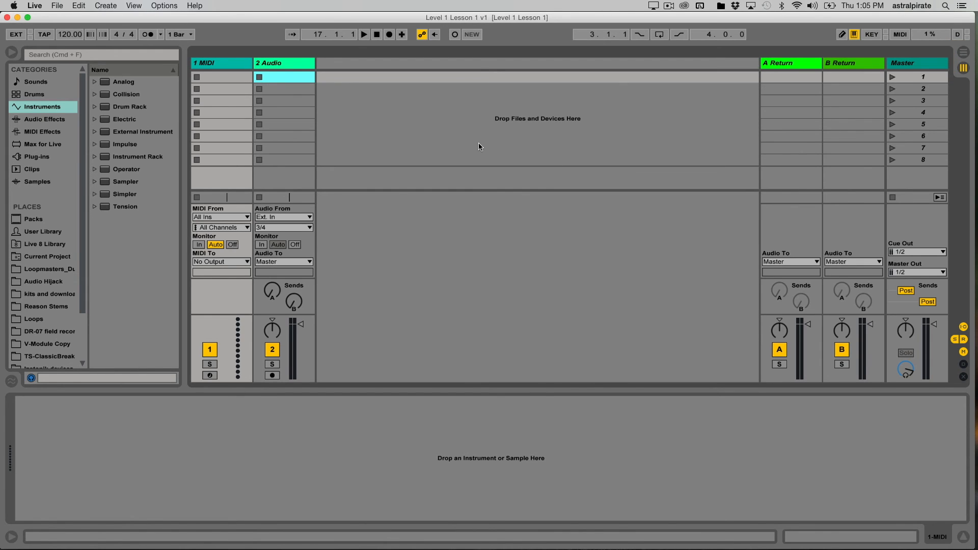